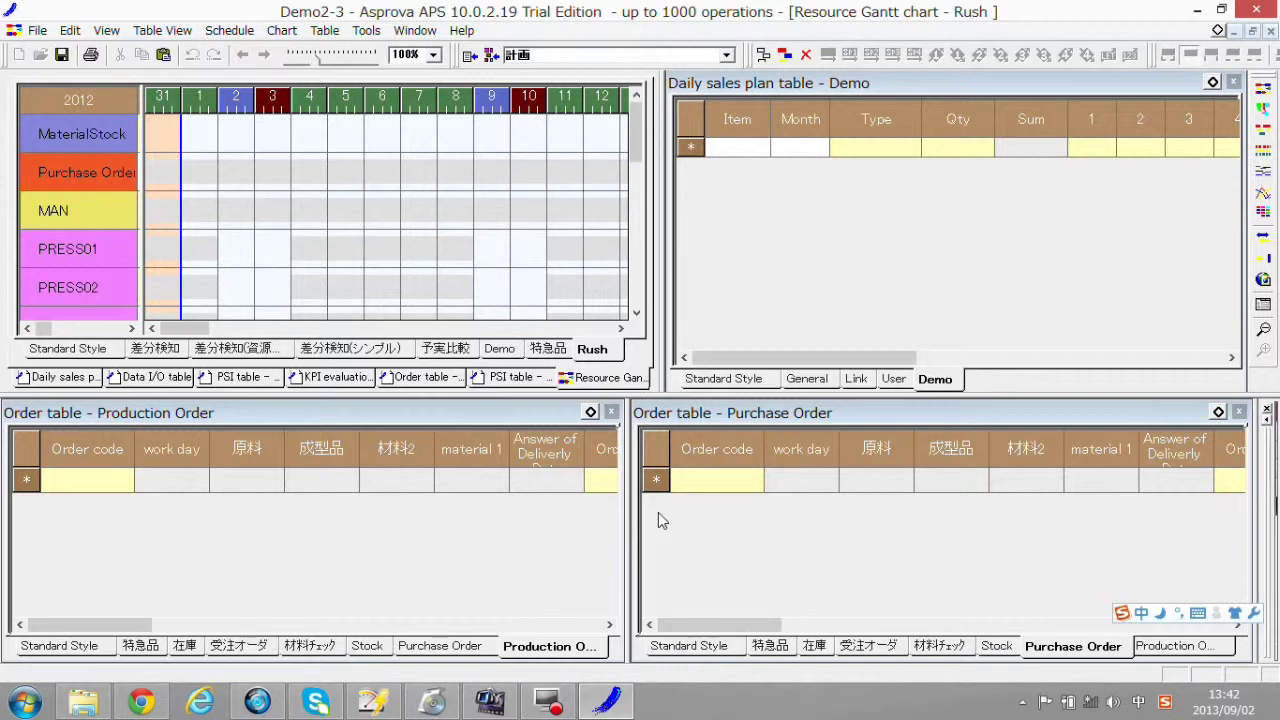
# Step: Open the field mapping of the third order.tbl entry in the Data I/O table
pyautogui.click(165, 377)
pyautogui.moveTo(250, 330); pyautogui.dragTo(282, 330)
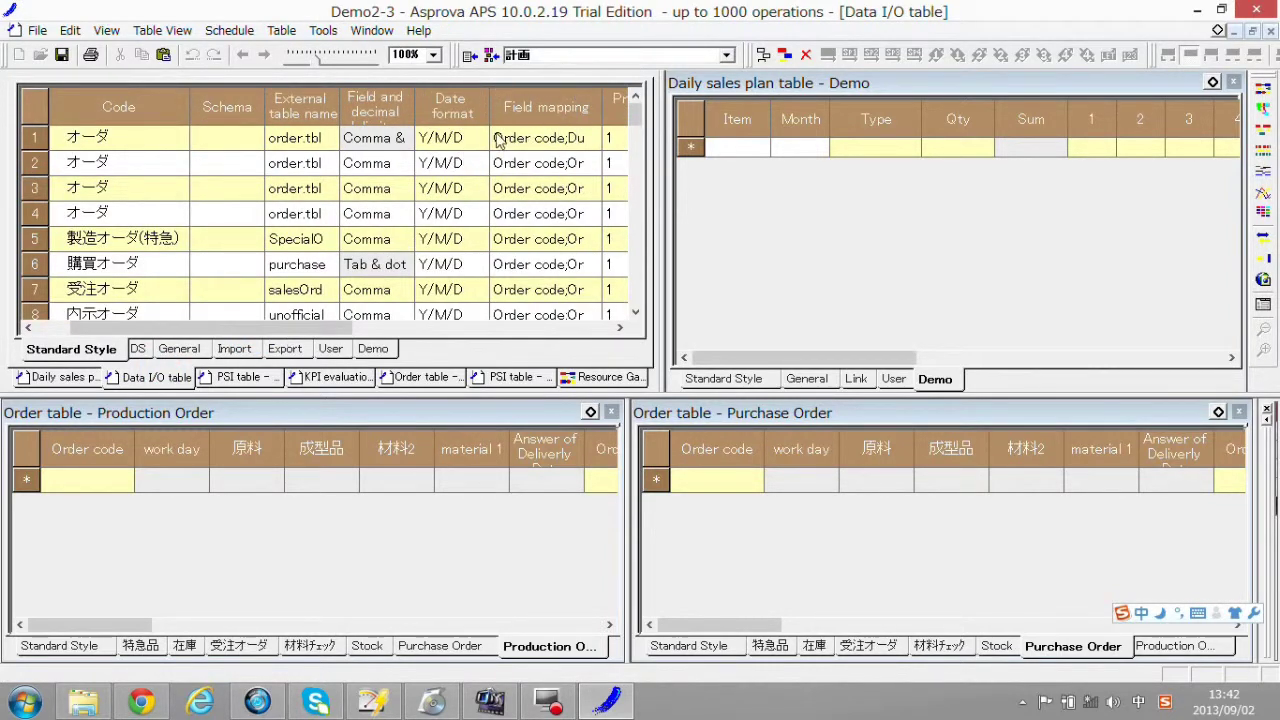
pyautogui.click(596, 194)
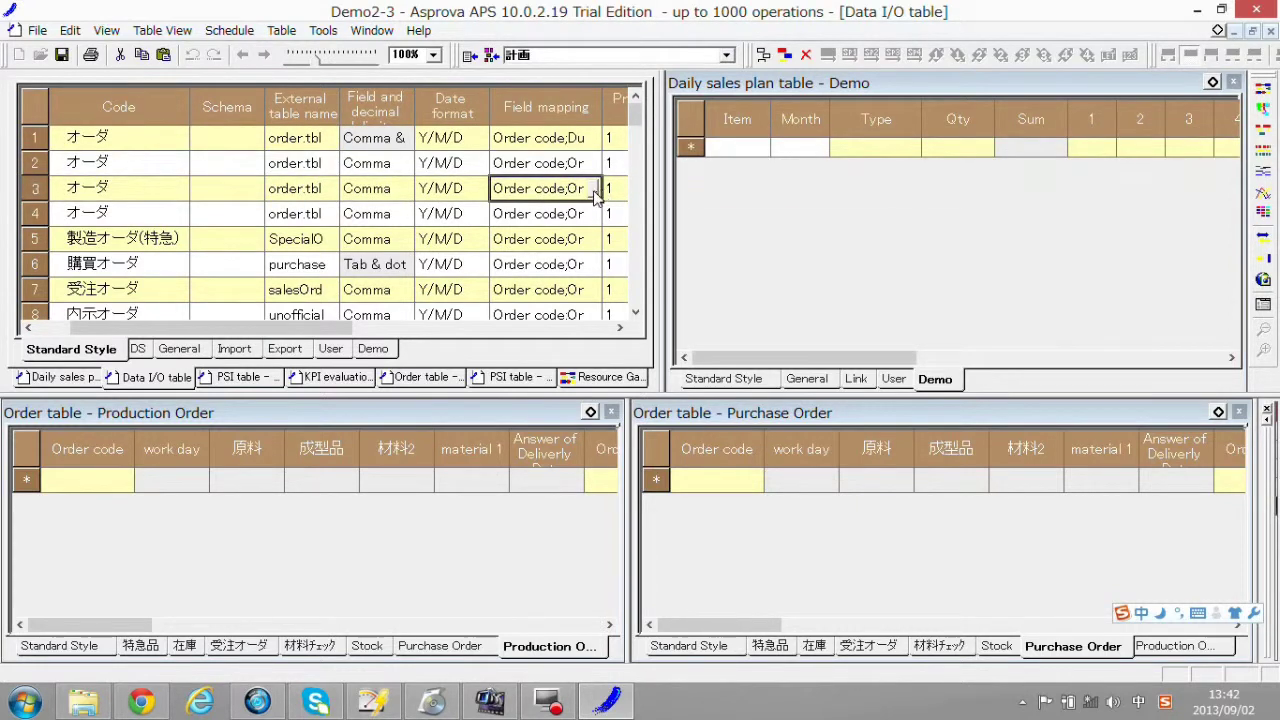
pyautogui.doubleClick(596, 194)
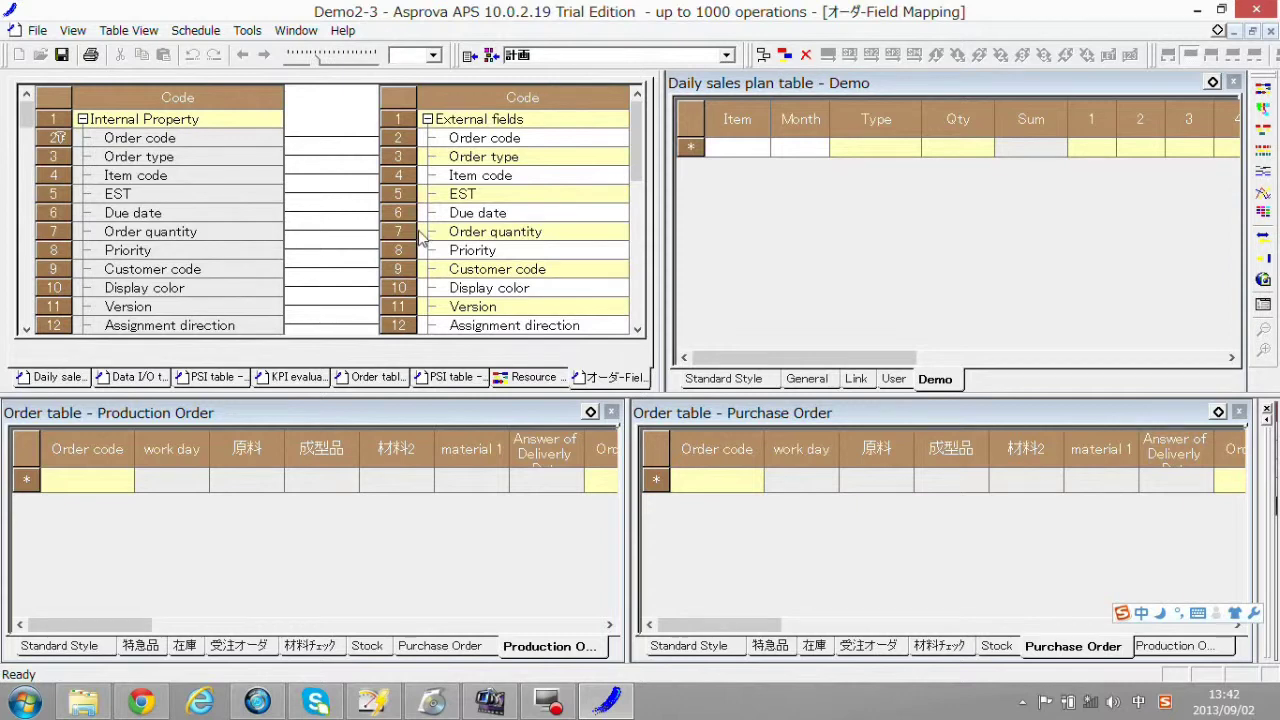
# Step: Clear the existing field links and map Item code to external field row 3, EST to row 8 and Order quantity to row 10
pyautogui.rightClick(341, 234)
pyautogui.click(395, 259)
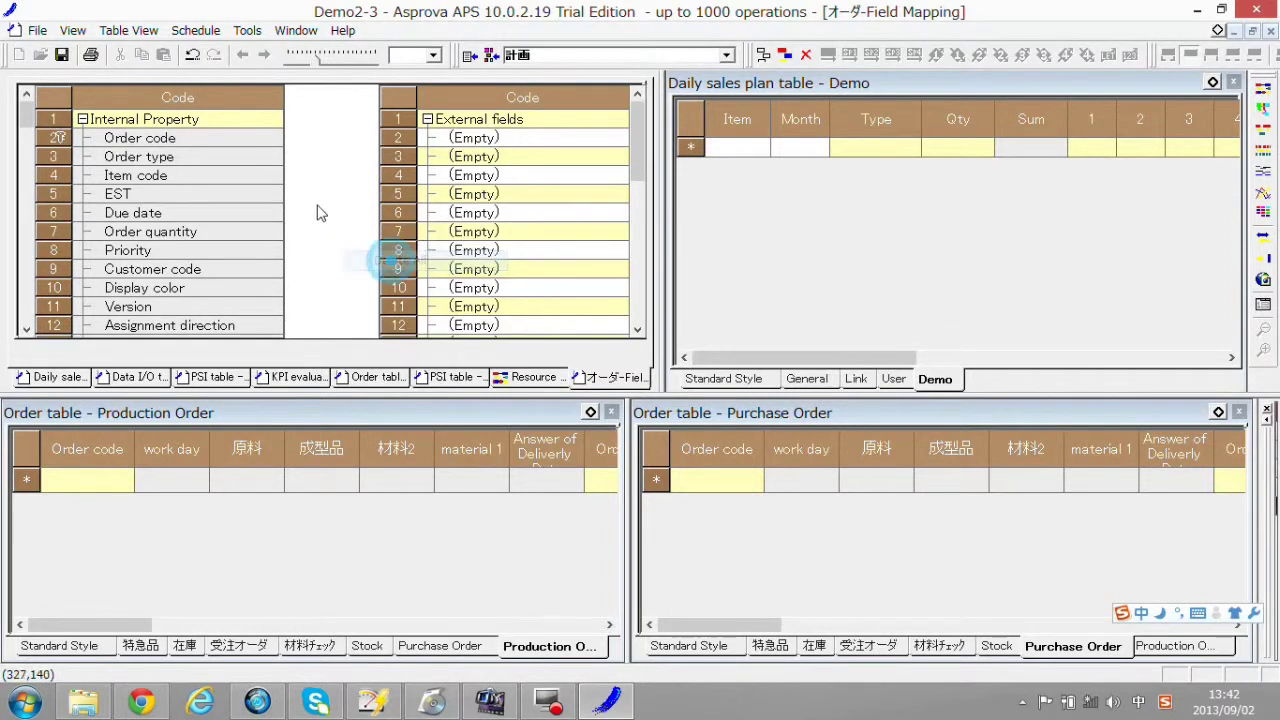
pyautogui.moveTo(279, 197); pyautogui.dragTo(395, 252)
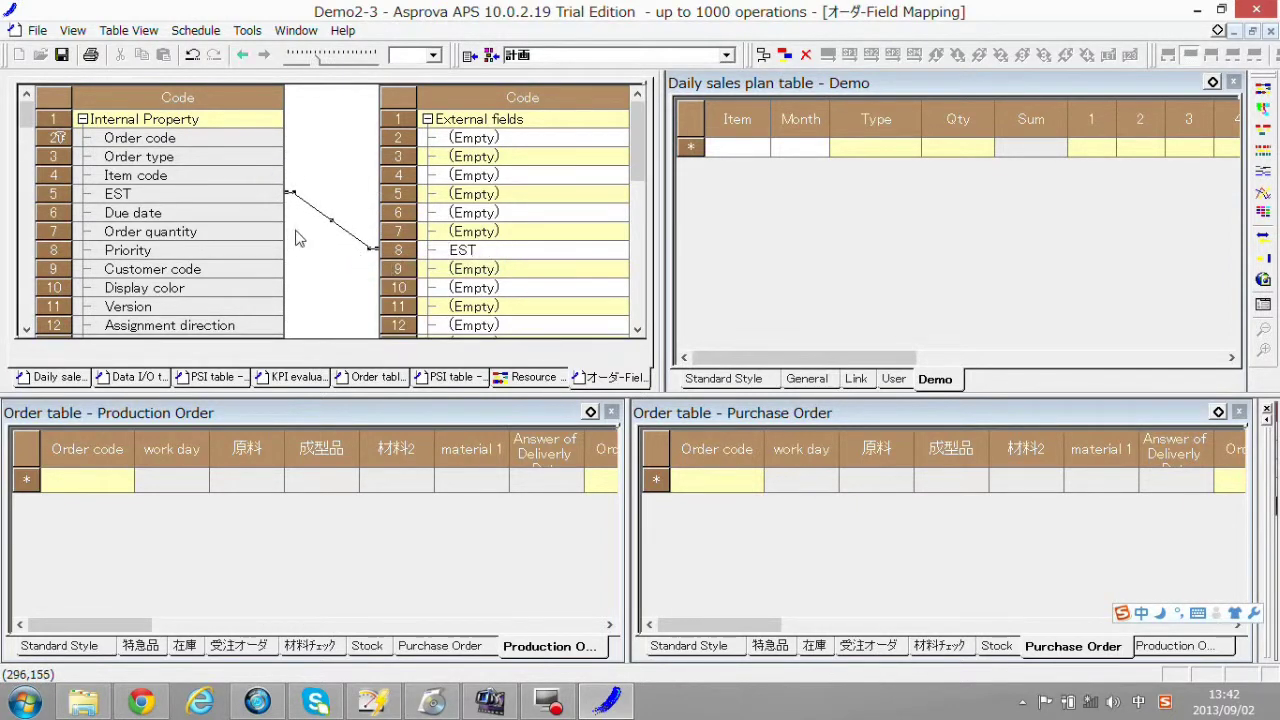
pyautogui.moveTo(285, 231); pyautogui.dragTo(392, 291)
pyautogui.moveTo(280, 175); pyautogui.dragTo(391, 168)
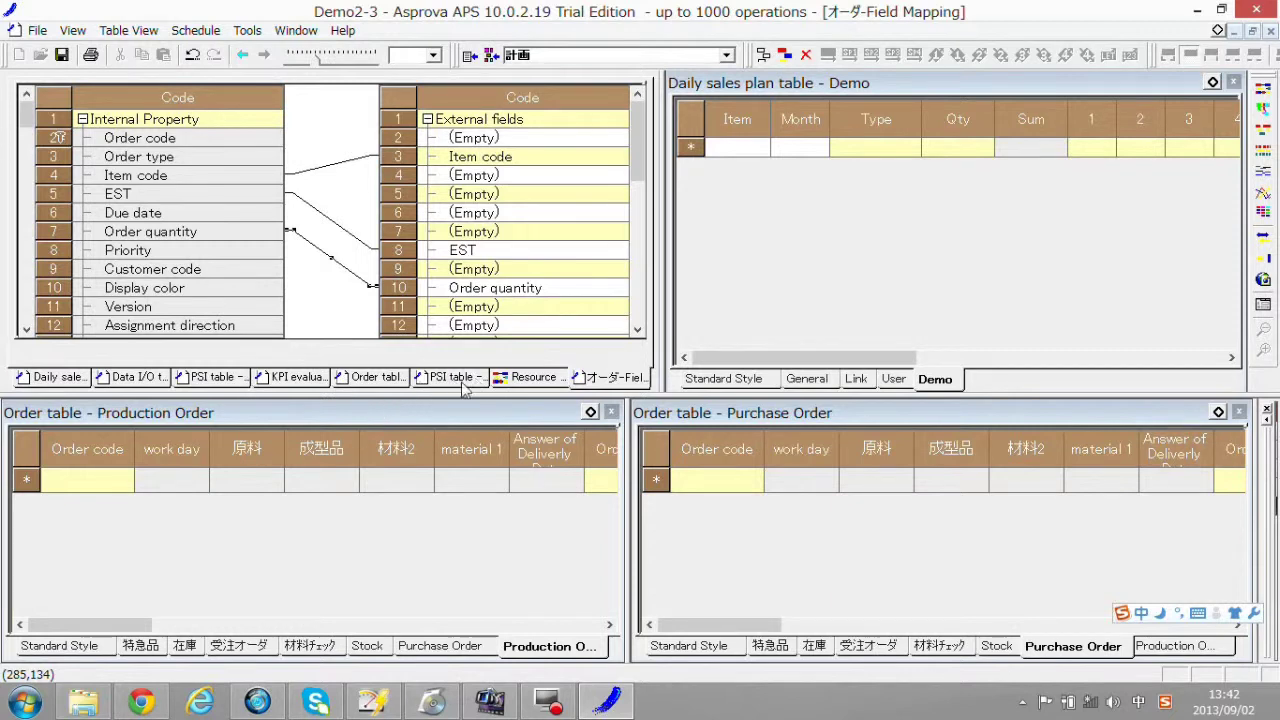
# Step: Show the Stock style of the Order table and run the Order and Stock Import
pyautogui.click(396, 387)
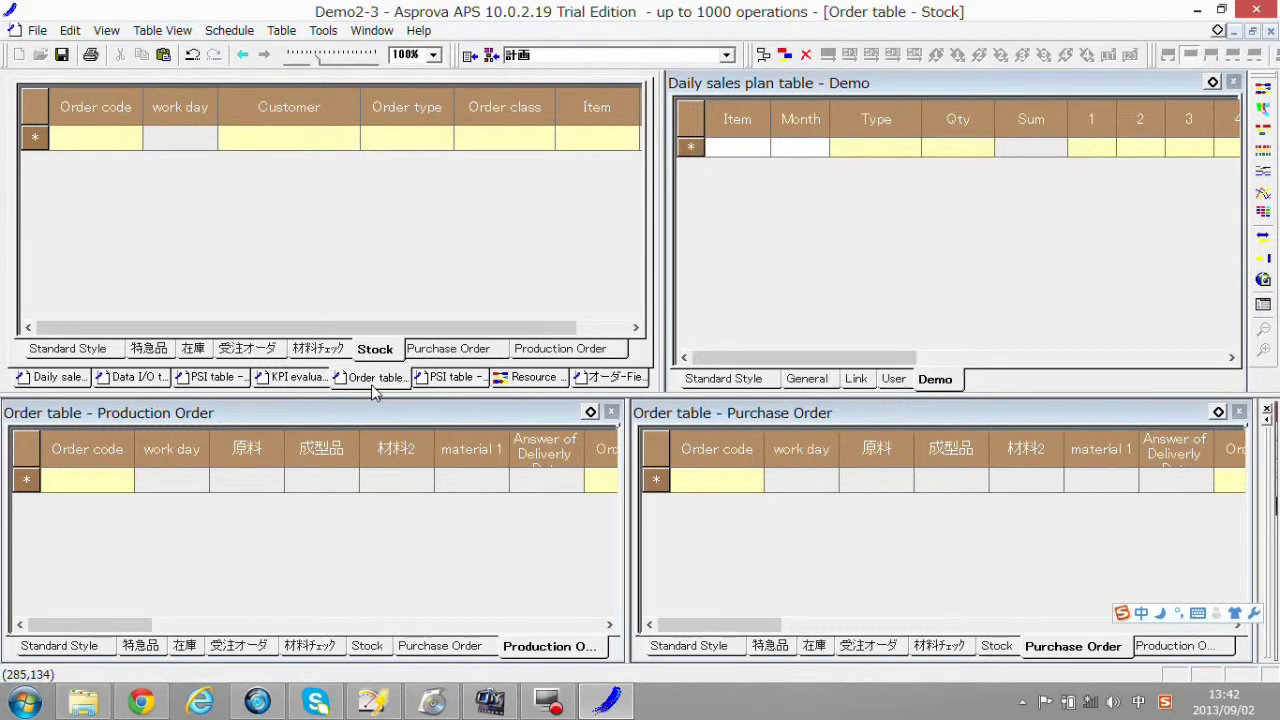
pyautogui.click(37, 30)
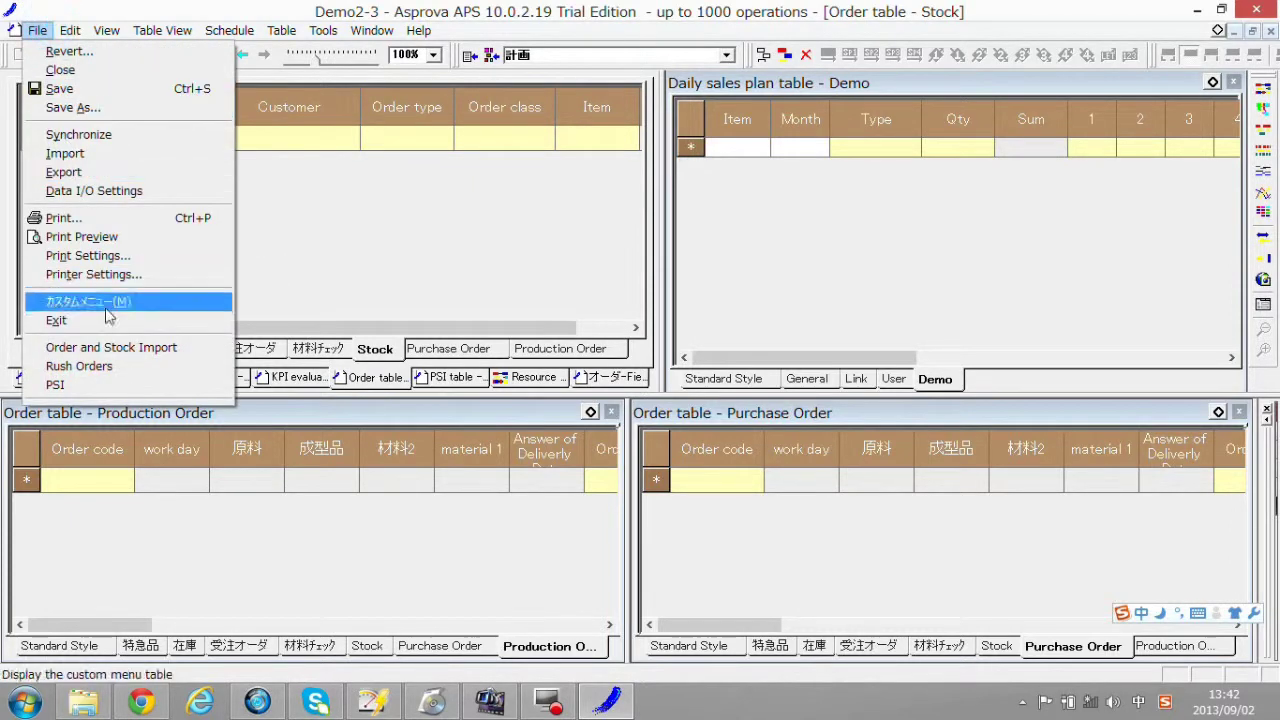
pyautogui.click(106, 348)
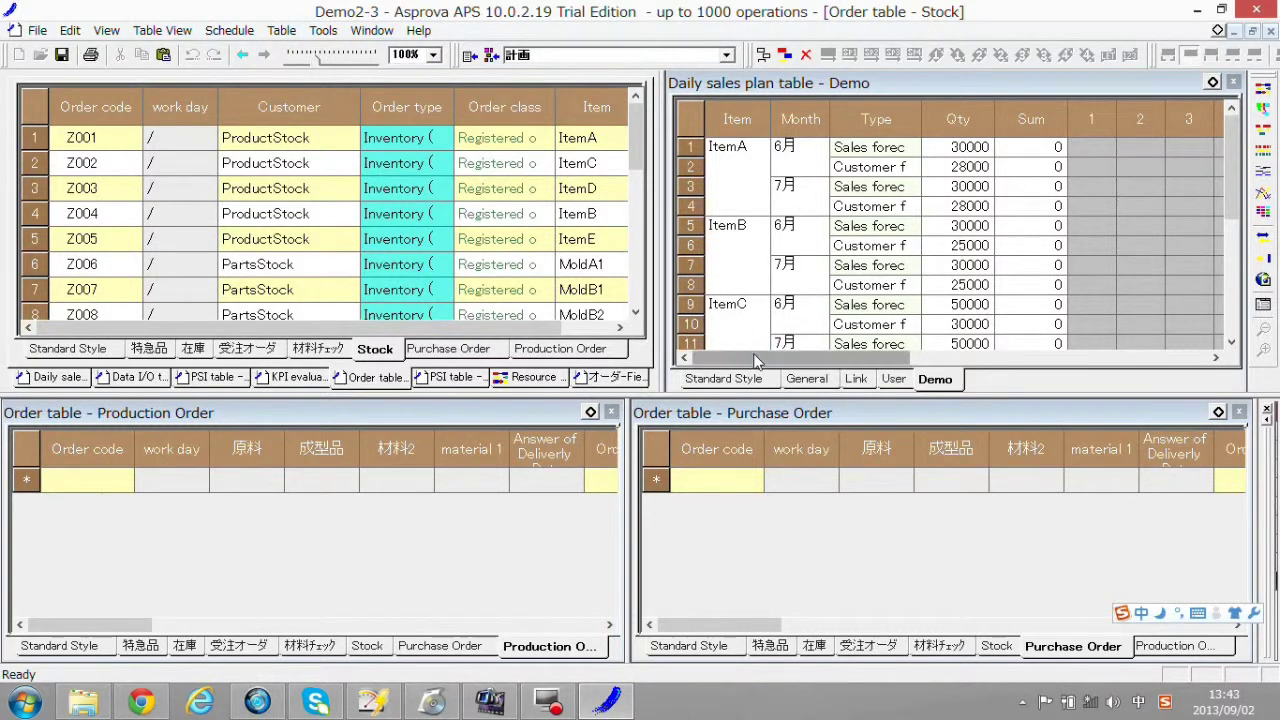
# Step: Run Order Dispatch to distribute the daily sales plan quantities over the days
pyautogui.moveTo(757, 361); pyautogui.dragTo(800, 366)
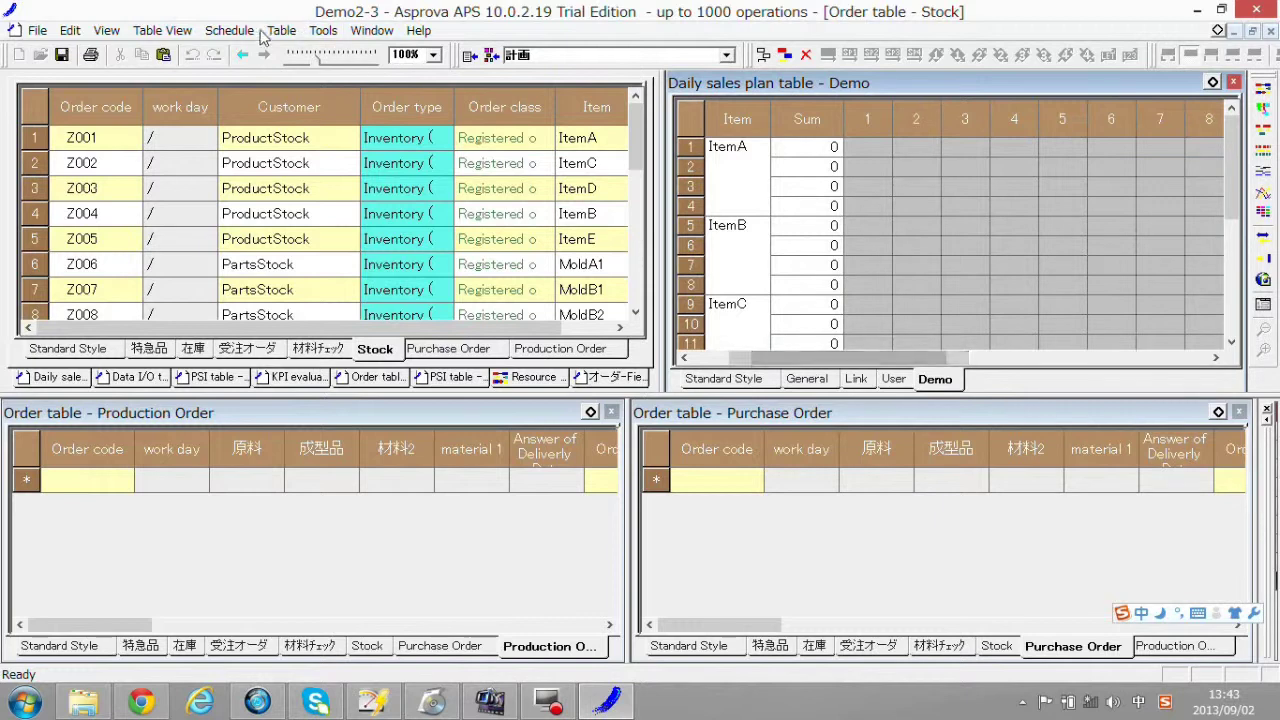
pyautogui.click(253, 34)
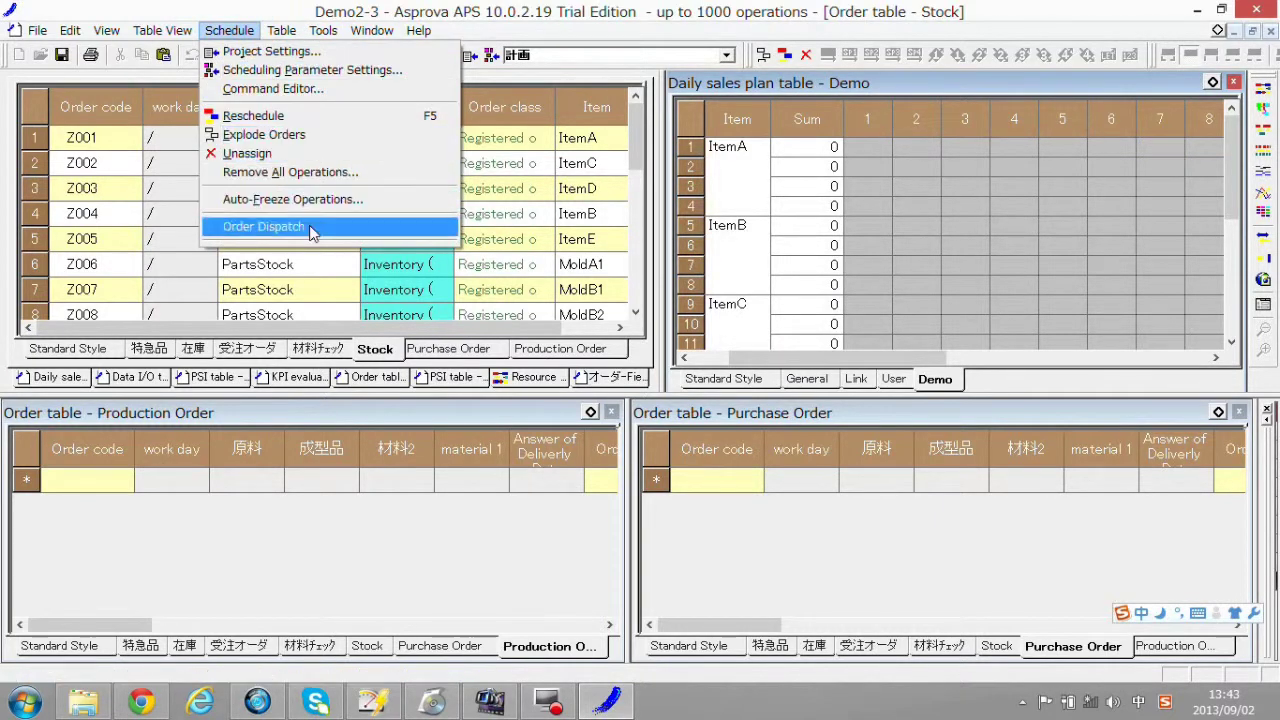
pyautogui.click(415, 228)
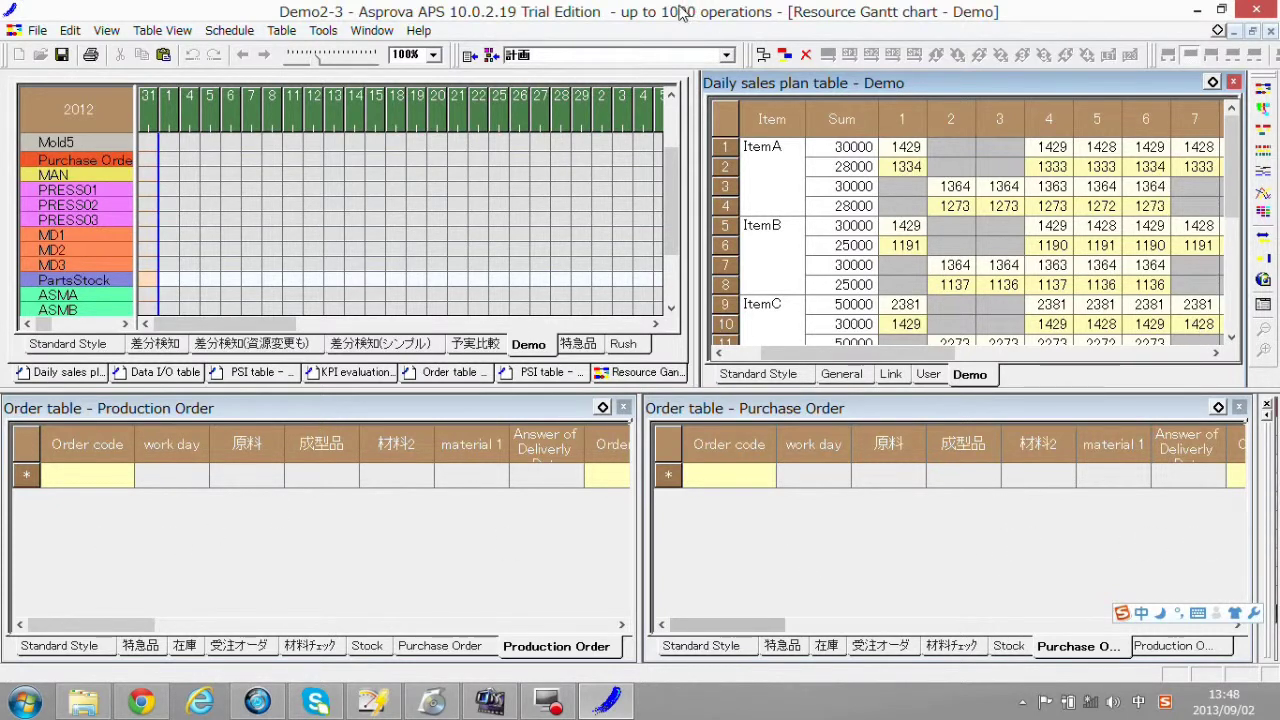
# Step: Reschedule the plan using the Default scheduling parameter
pyautogui.click(727, 55)
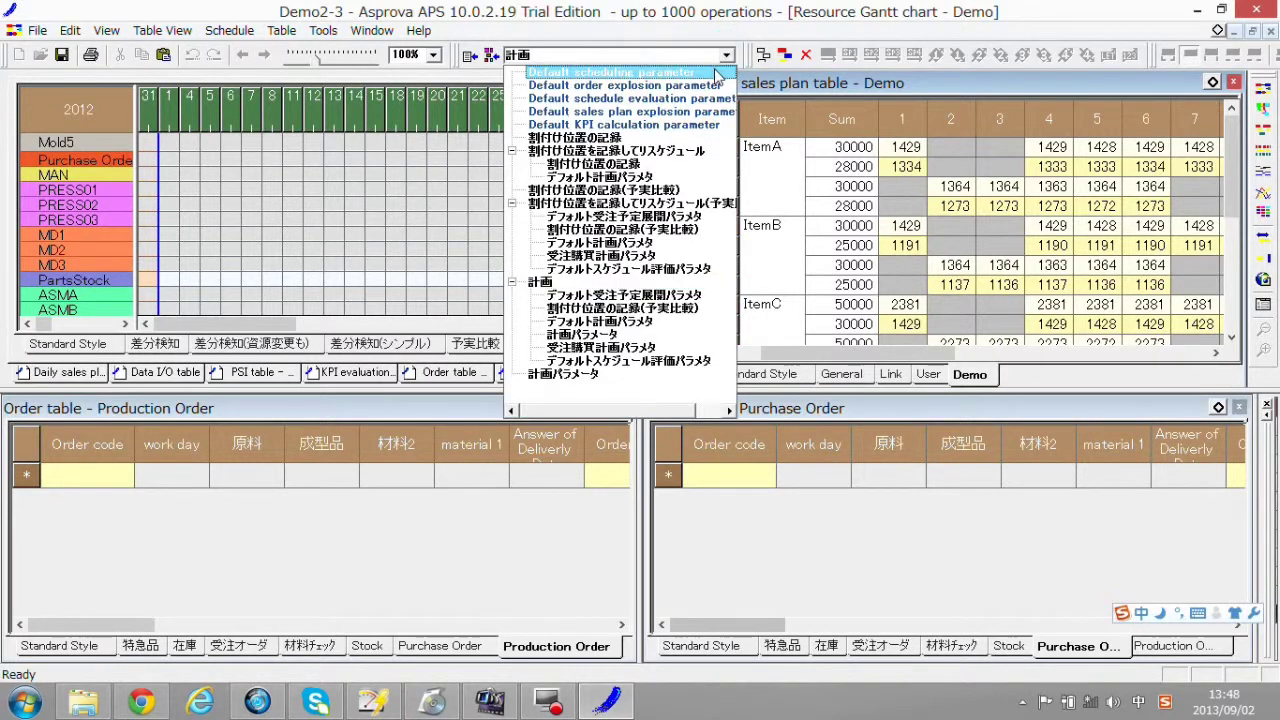
pyautogui.click(715, 75)
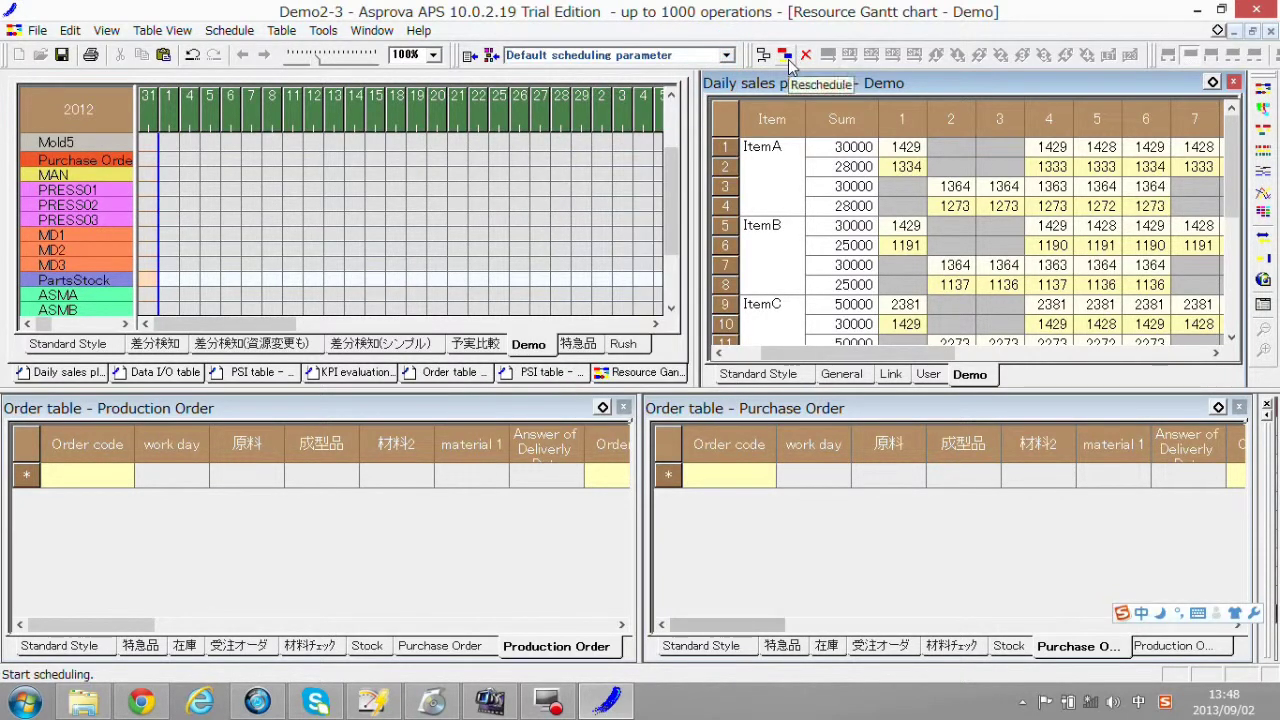
pyautogui.click(787, 58)
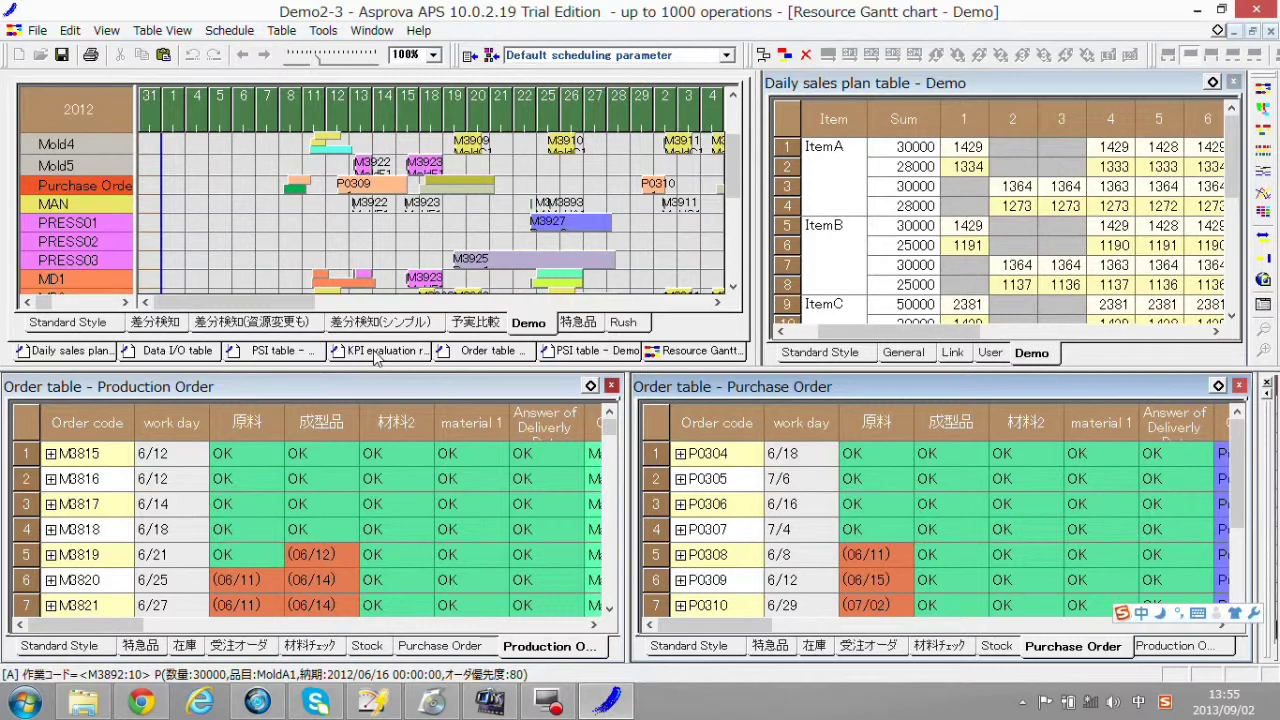
# Step: Check the profit ratio of the first entry in the KPI evaluation result table
pyautogui.click(376, 352)
pyautogui.moveTo(345, 311); pyautogui.dragTo(456, 320)
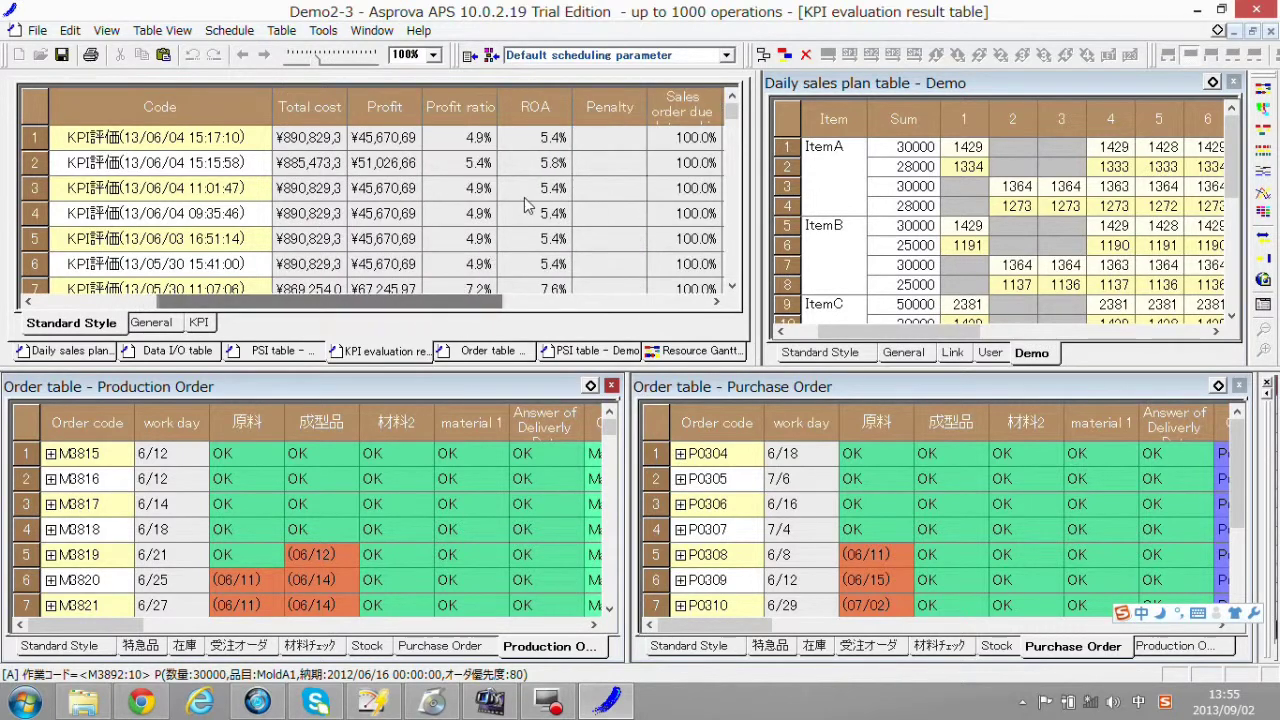
pyautogui.click(479, 140)
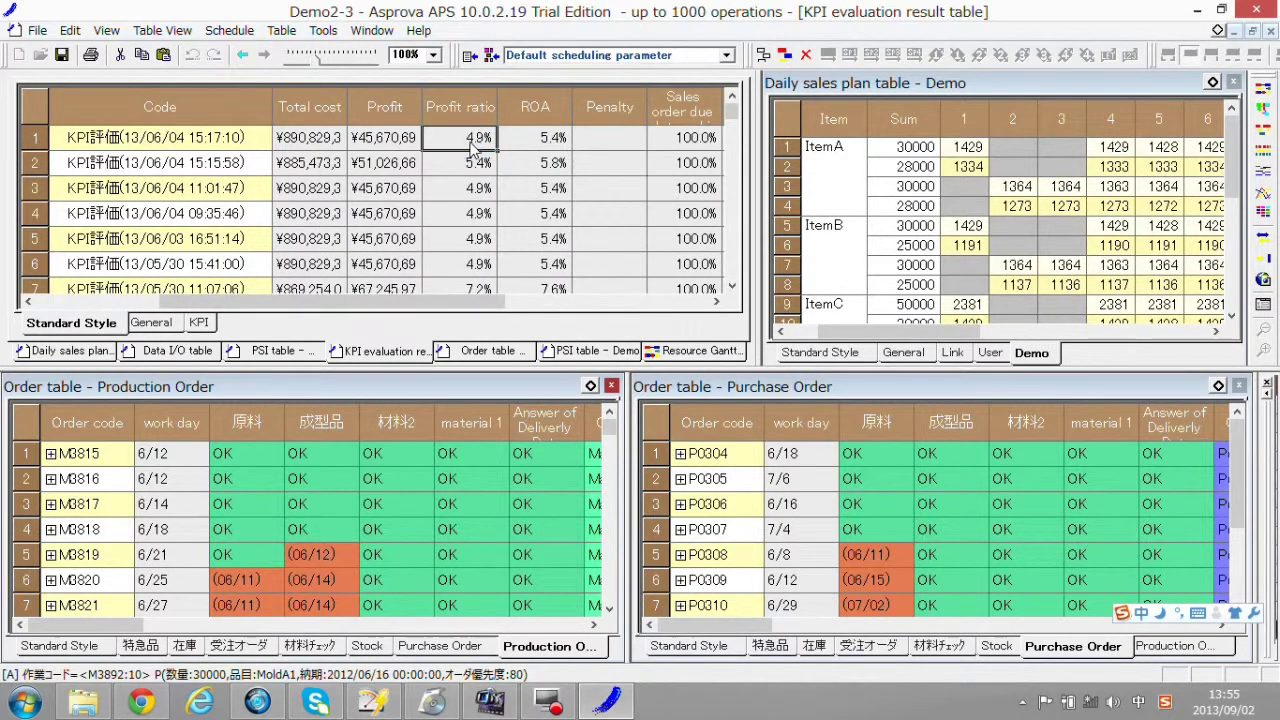
# Step: Return to the Resource Gantt chart and reschedule with the 計画 parameter
pyautogui.click(690, 351)
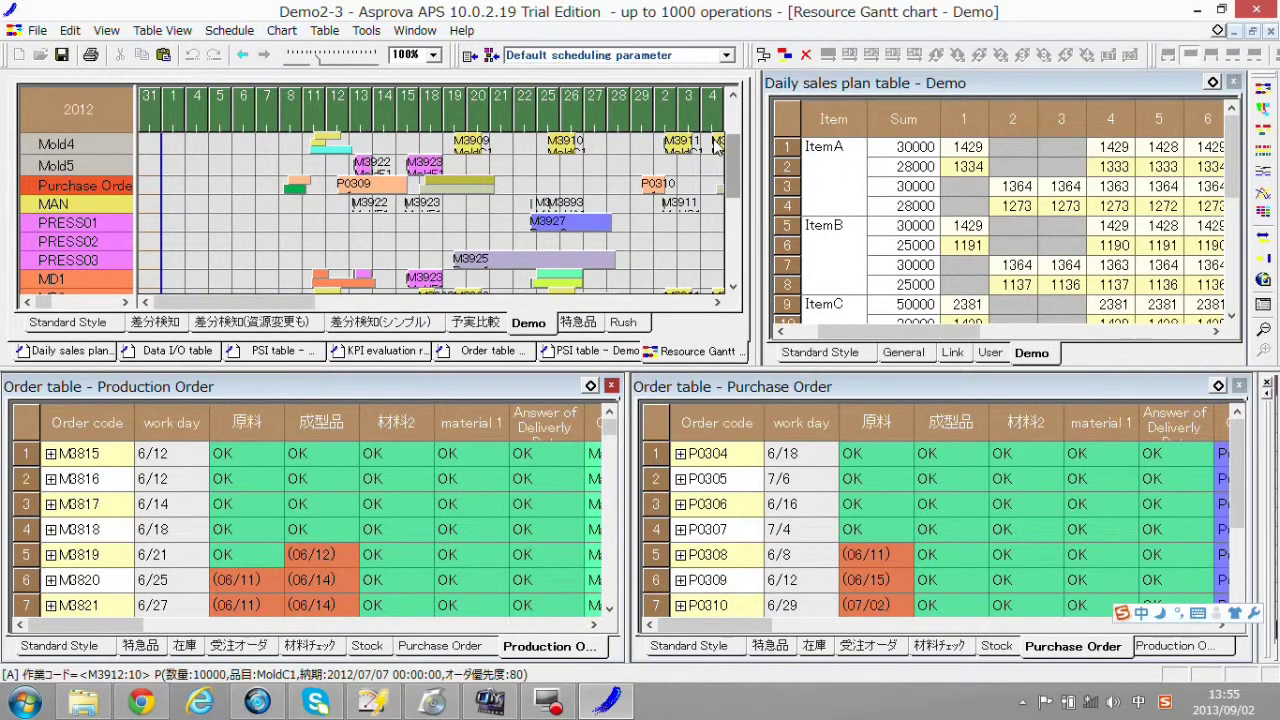
pyautogui.click(727, 55)
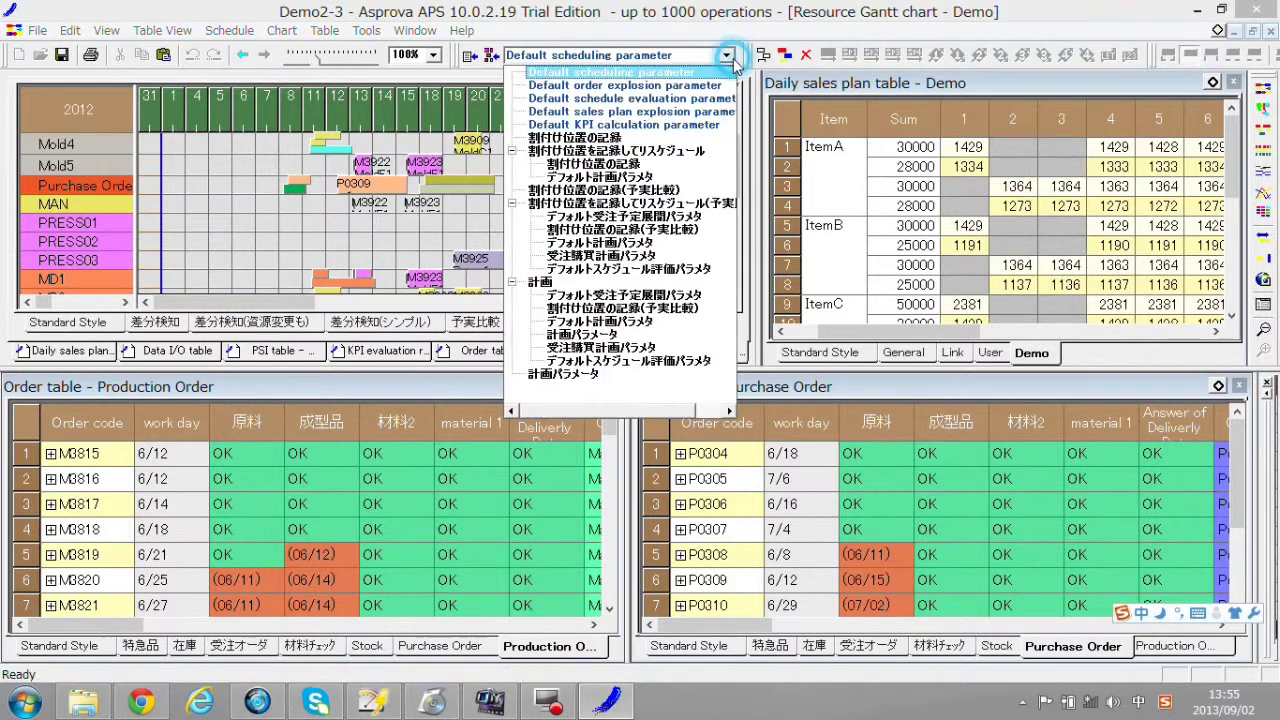
pyautogui.click(651, 285)
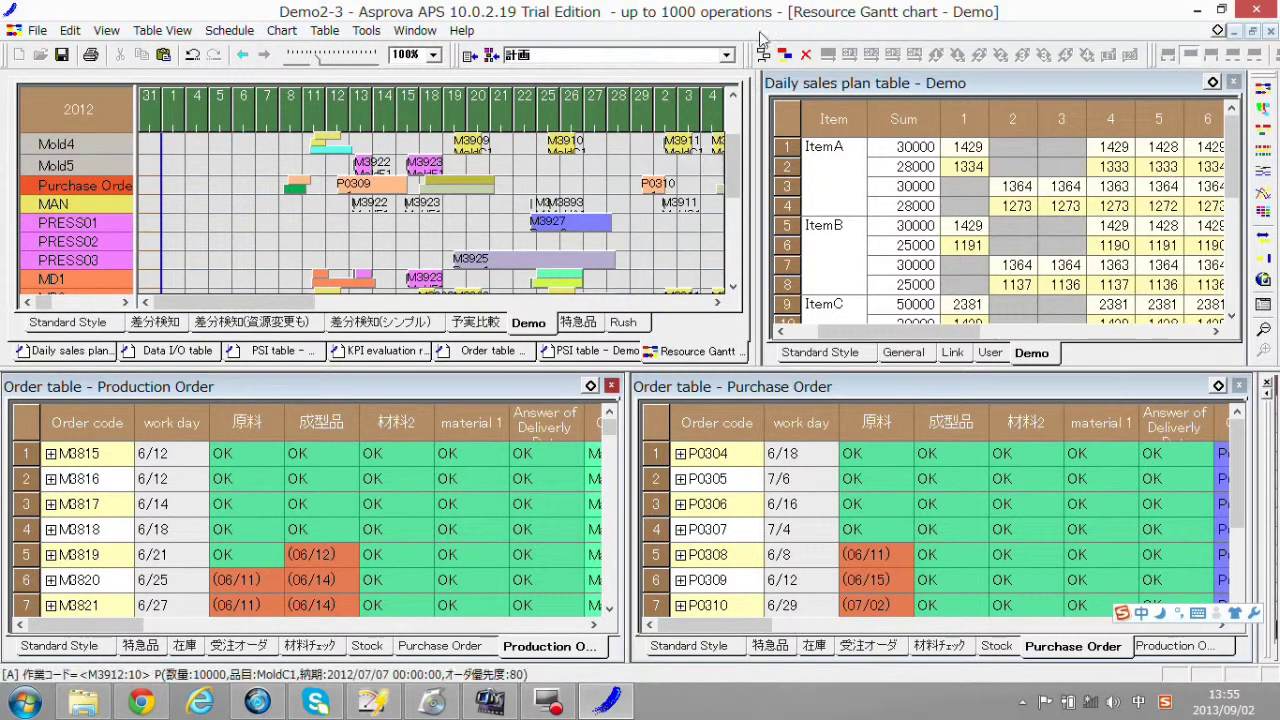
pyautogui.click(785, 56)
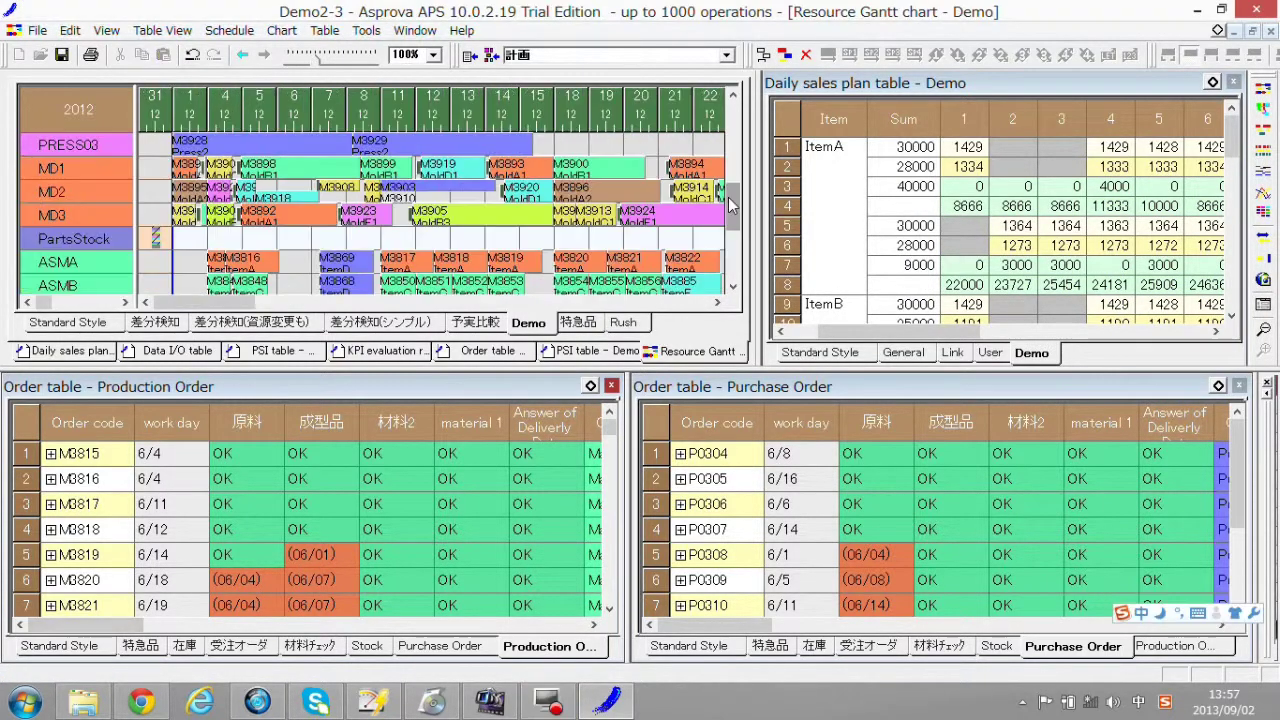
# Step: Examine the Gantt chart links of a sales order, an ItemA operation on ASMA and a purchase order across resources and dates
pyautogui.moveTo(730, 205); pyautogui.dragTo(732, 255)
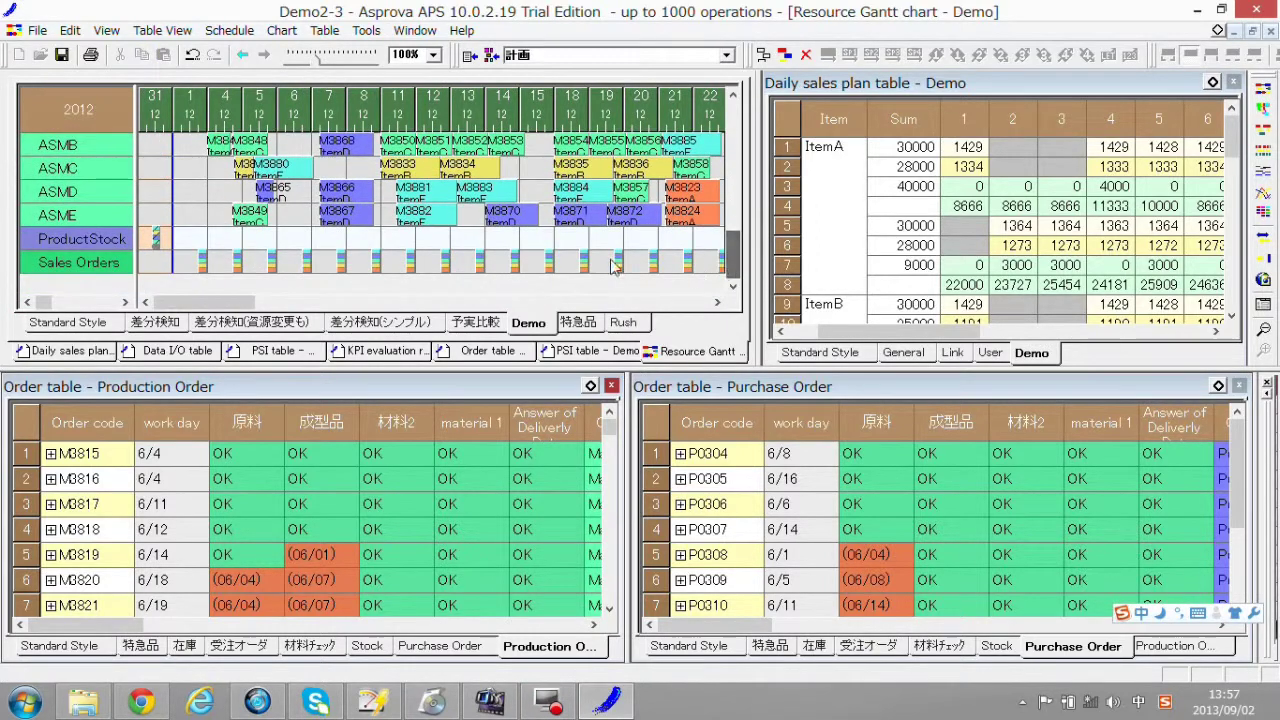
pyautogui.click(201, 252)
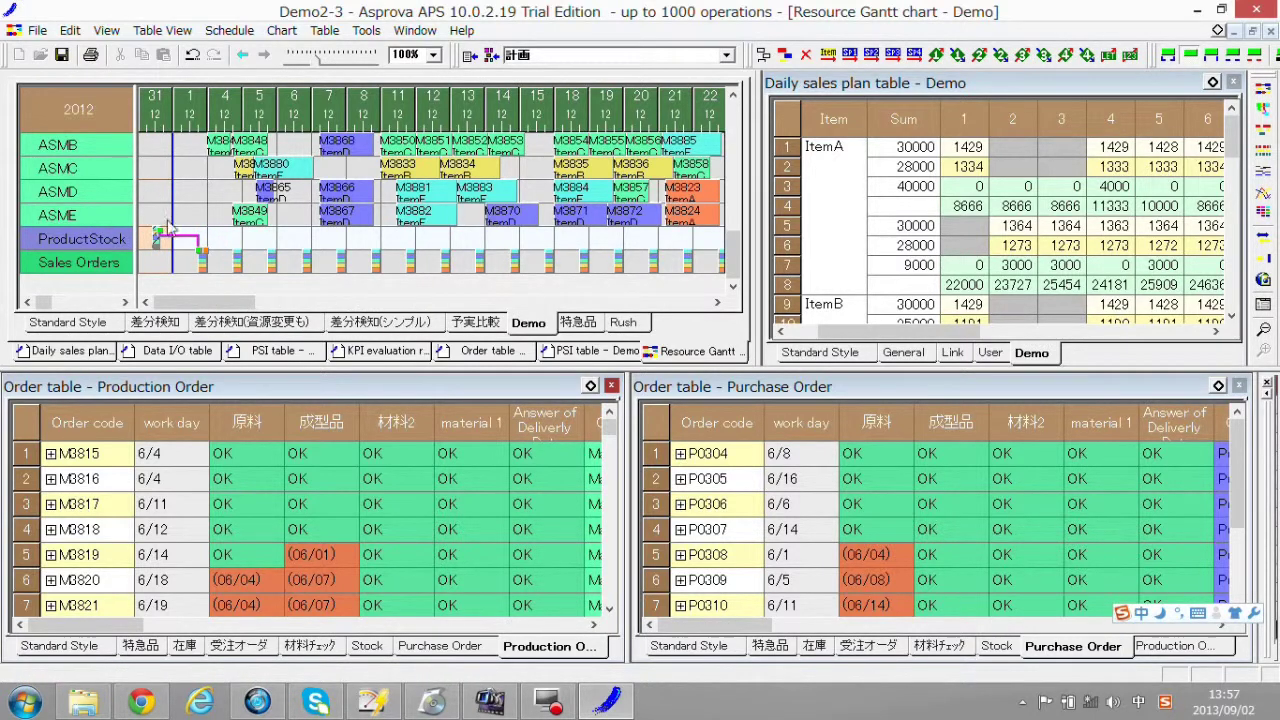
pyautogui.scroll(2, 205, 222)
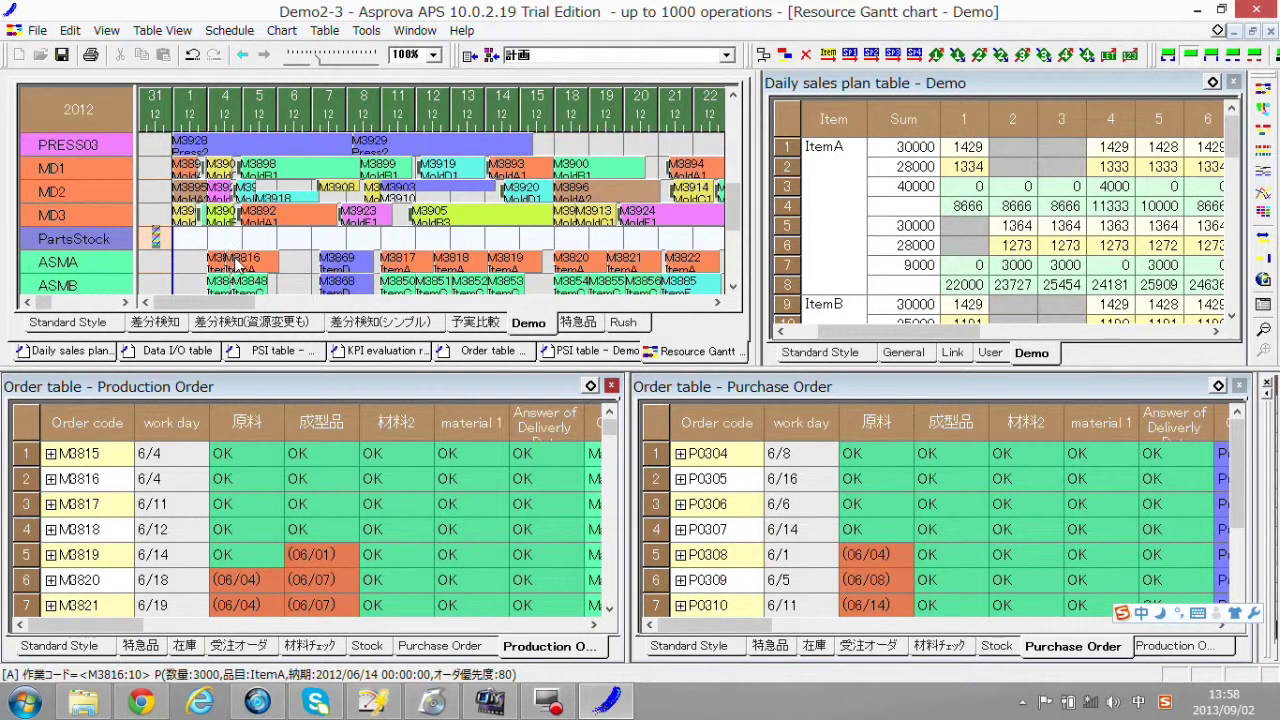
pyautogui.click(238, 262)
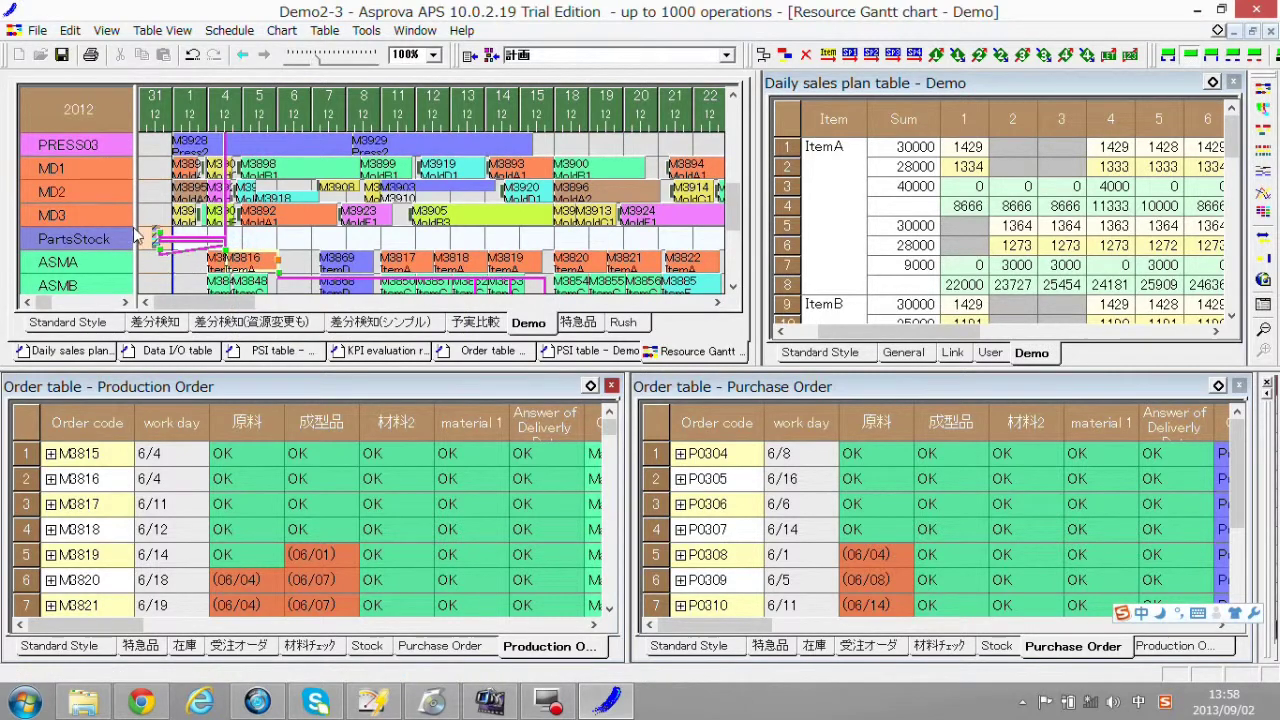
pyautogui.scroll(-2, 320, 228)
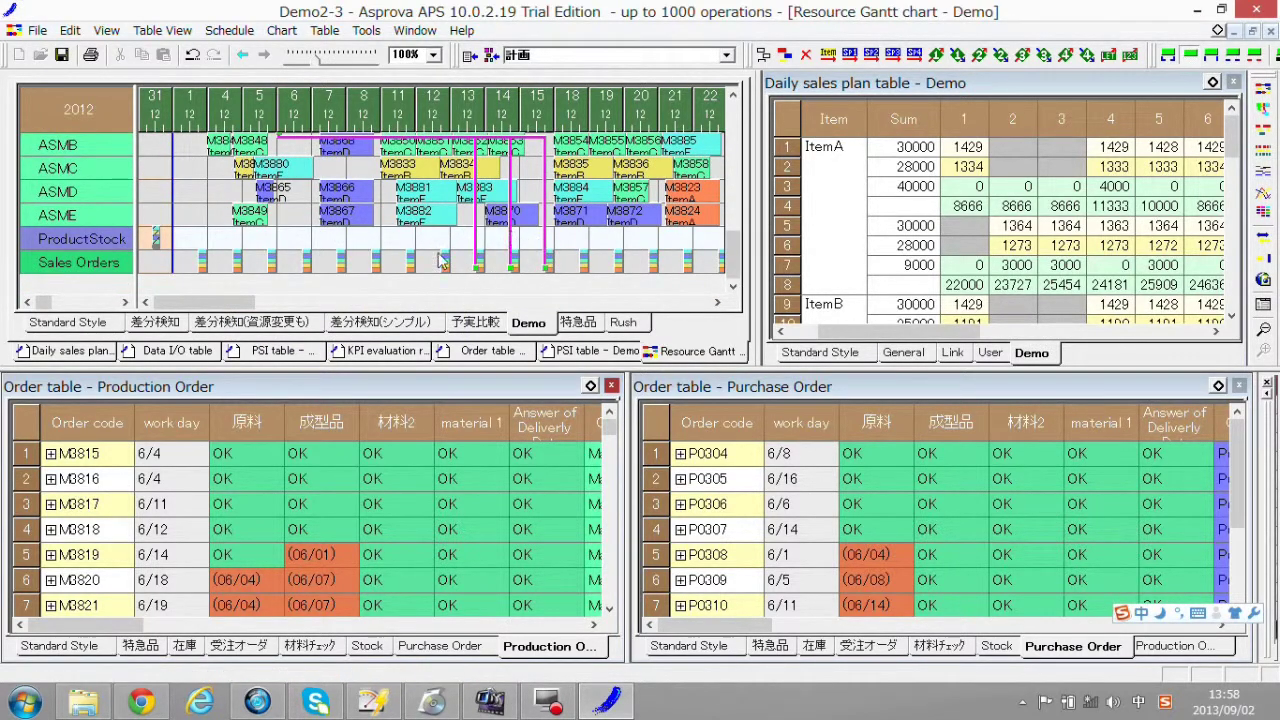
pyautogui.scroll(3, 367, 260)
pyautogui.scroll(1, 345, 252)
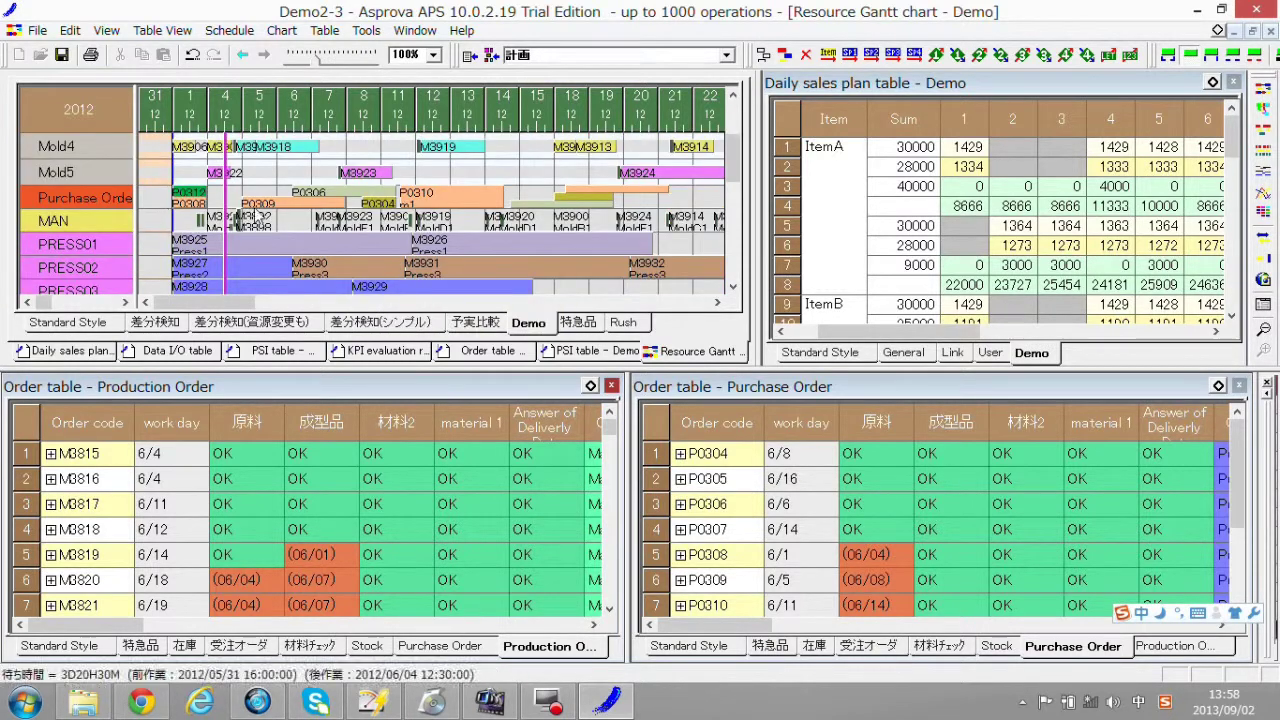
pyautogui.click(300, 207)
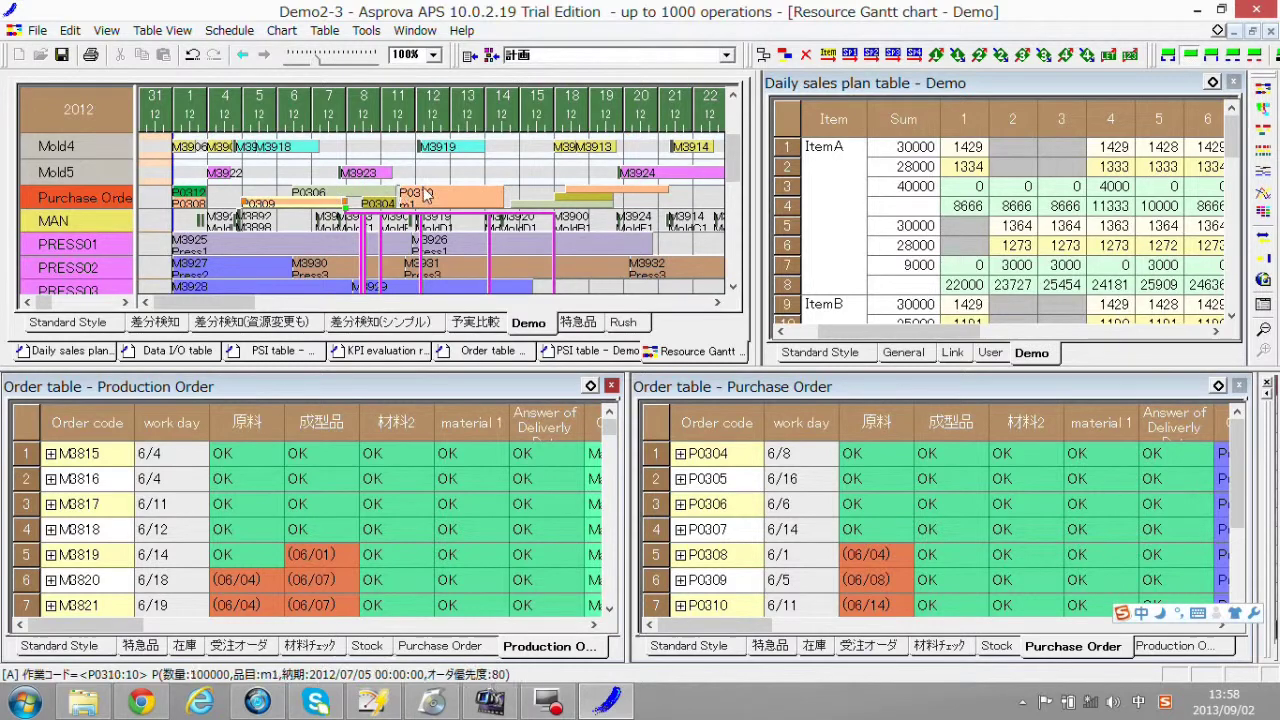
pyautogui.scroll(-4, 428, 198)
pyautogui.scroll(-2, 428, 198)
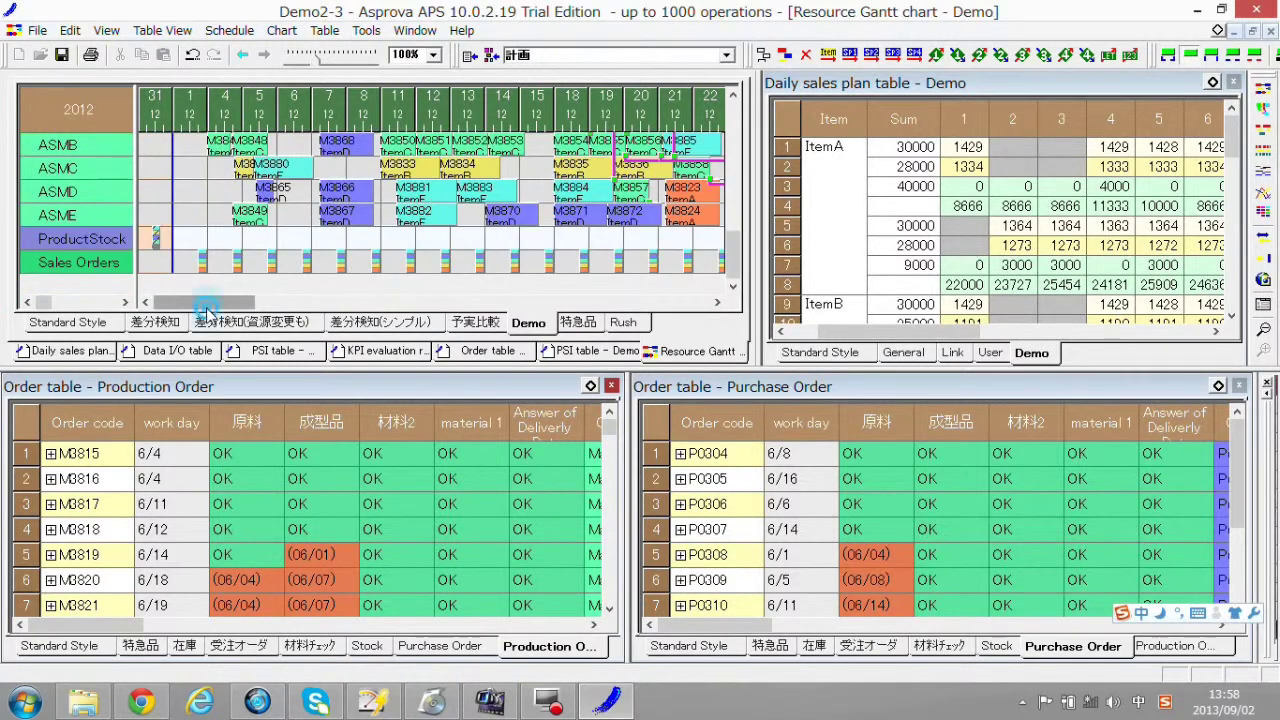
pyautogui.moveTo(205, 302); pyautogui.dragTo(287, 313)
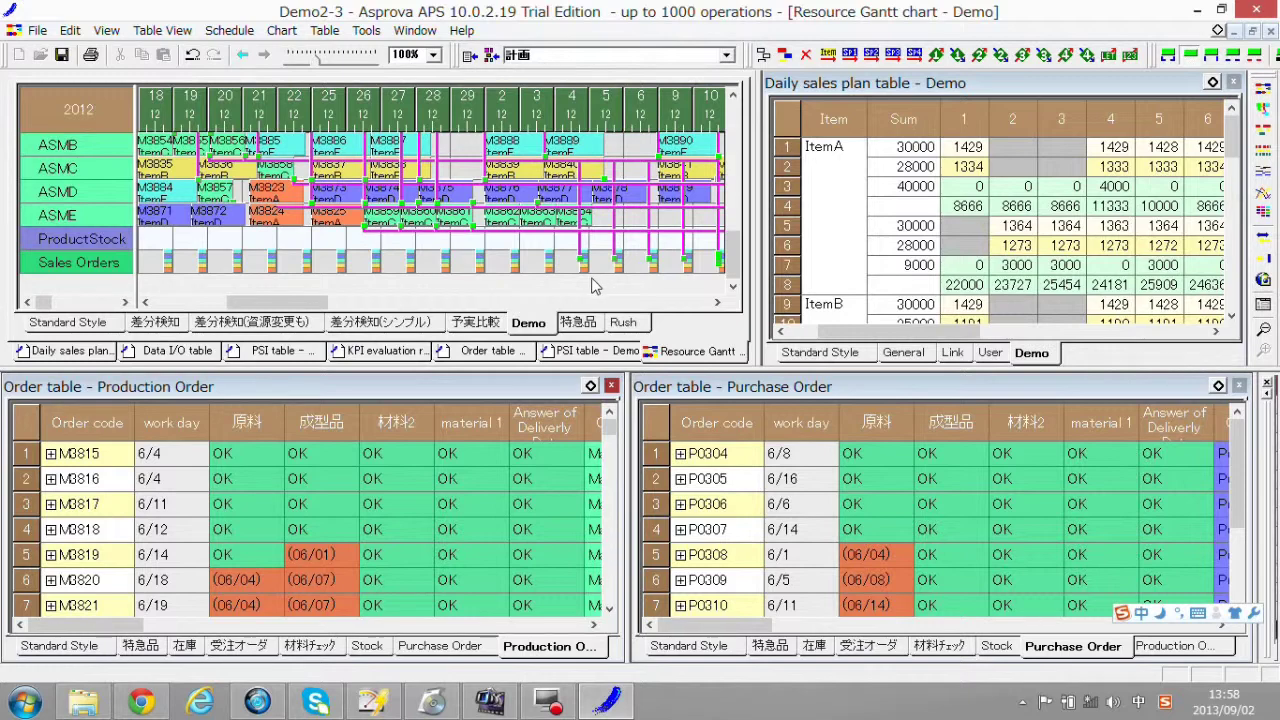
# Step: Open the KPI evaluation result table to review the rescheduled plan
pyautogui.click(357, 351)
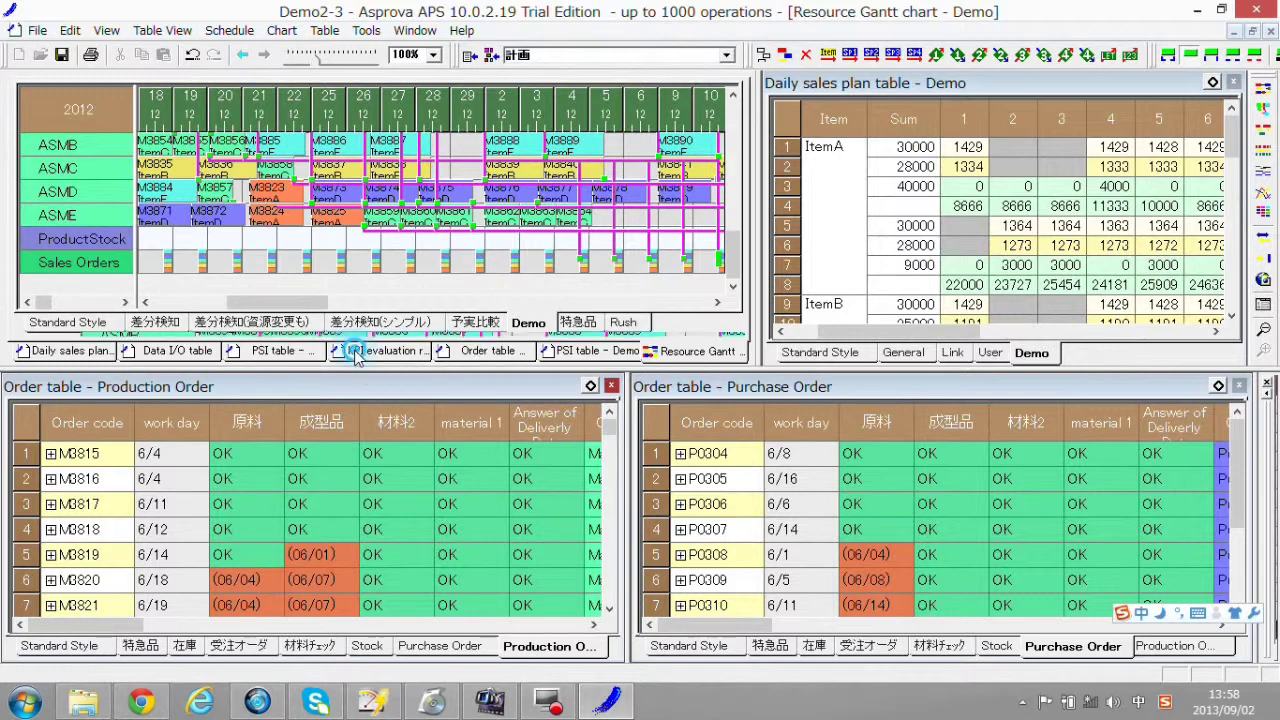